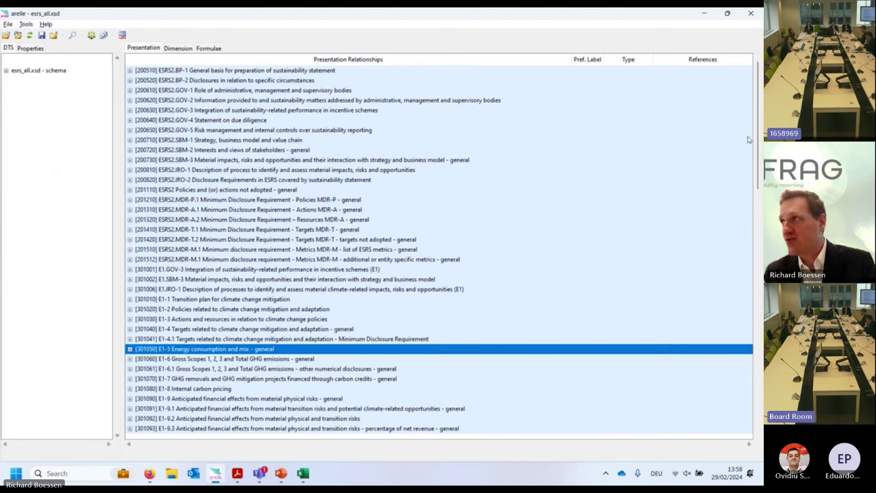
# Look through the list of presentation relationships, from the ESRS2 general disclosures to the topical E and S standards
pyautogui.click(277, 101)
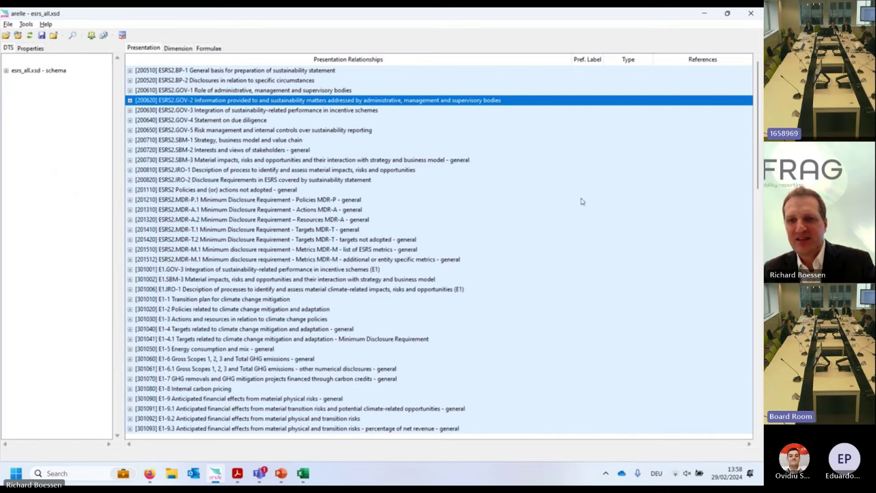
pyautogui.moveTo(758, 137); pyautogui.dragTo(750, 117)
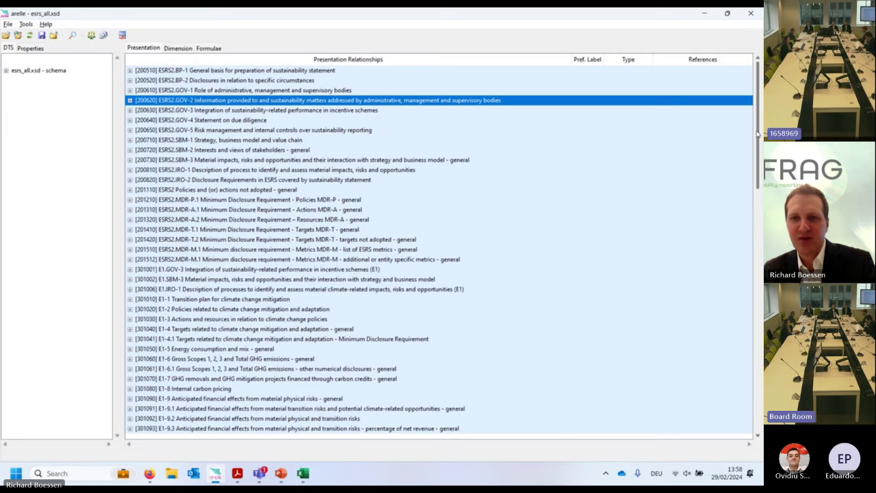
pyautogui.scroll(-4, 758, 133)
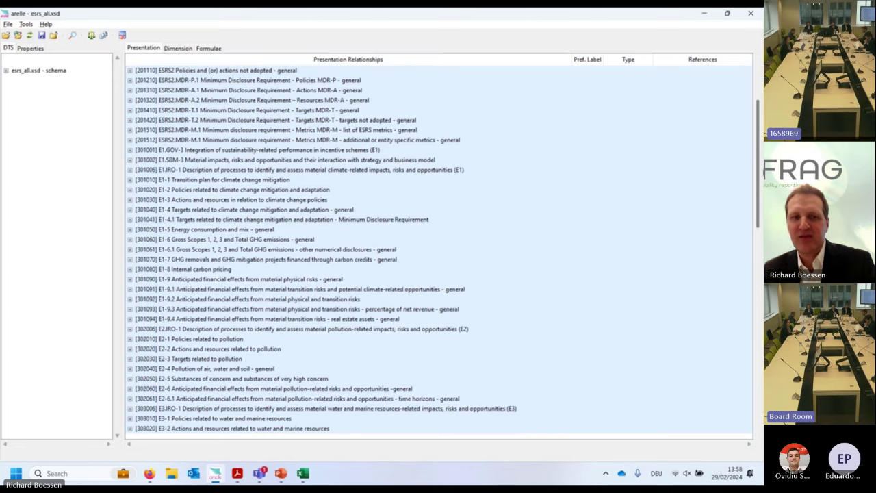
pyautogui.scroll(-1, 758, 133)
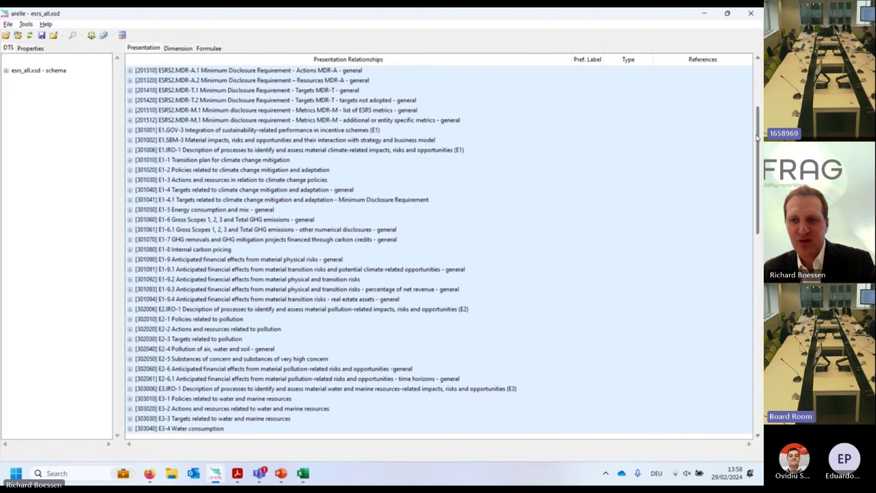
pyautogui.scroll(-7, 758, 171)
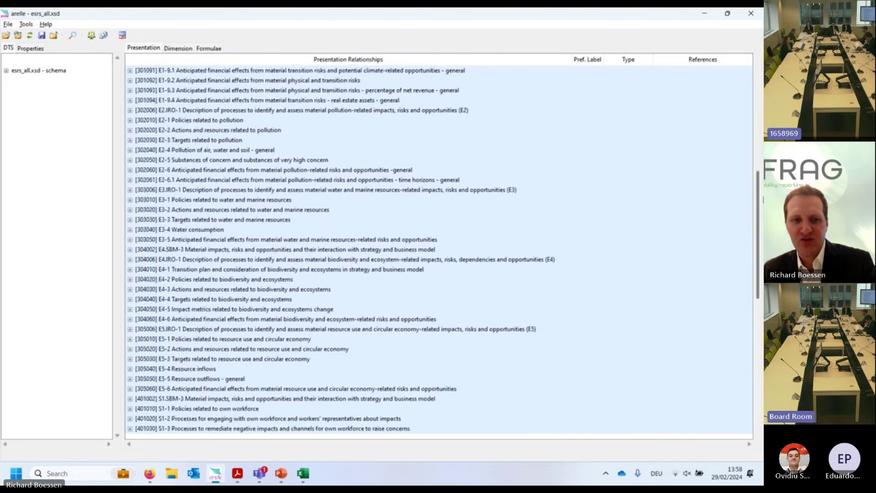
pyautogui.scroll(-20, 758, 198)
pyautogui.scroll(18, 758, 198)
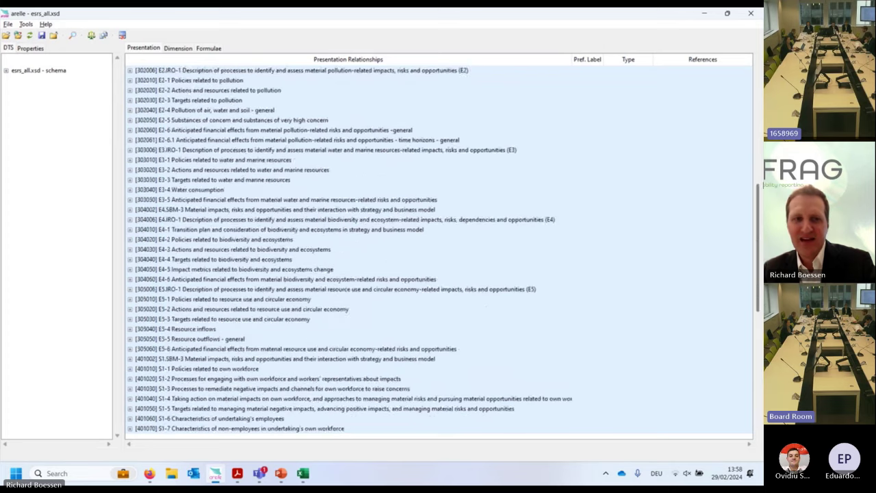
pyautogui.scroll(8, 758, 198)
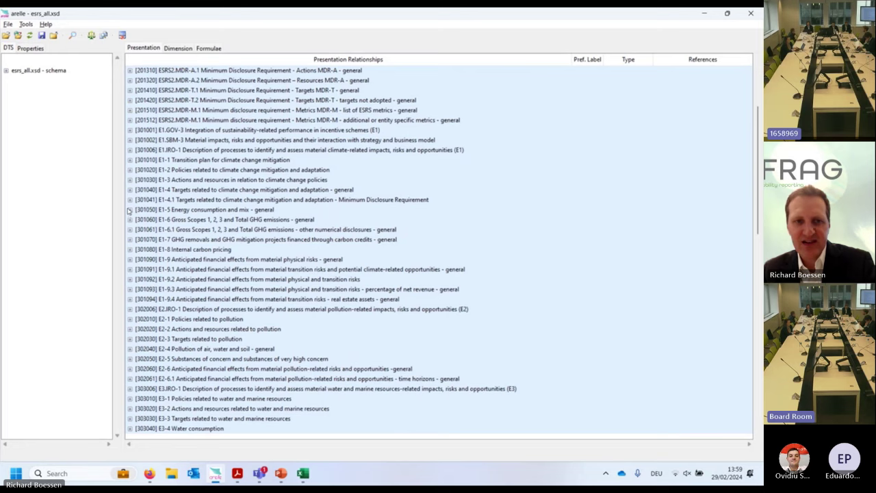
# Expand [301050] E1-5 Energy consumption and mix down to its table, line items and the net revenue reconciliation disclosure
pyautogui.click(129, 210)
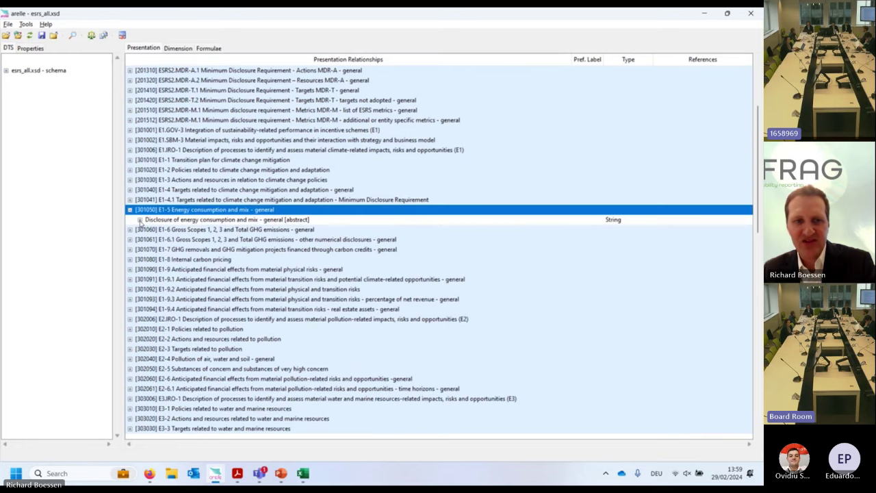
pyautogui.click(140, 220)
pyautogui.click(149, 230)
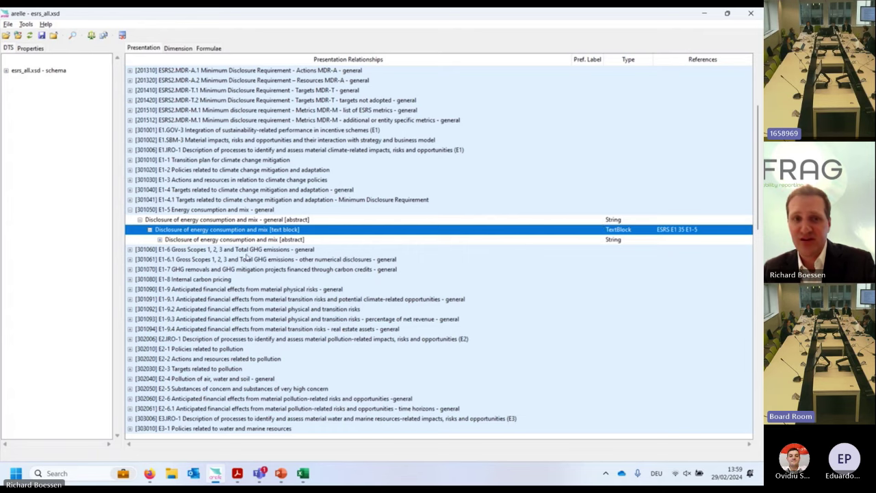
pyautogui.click(158, 239)
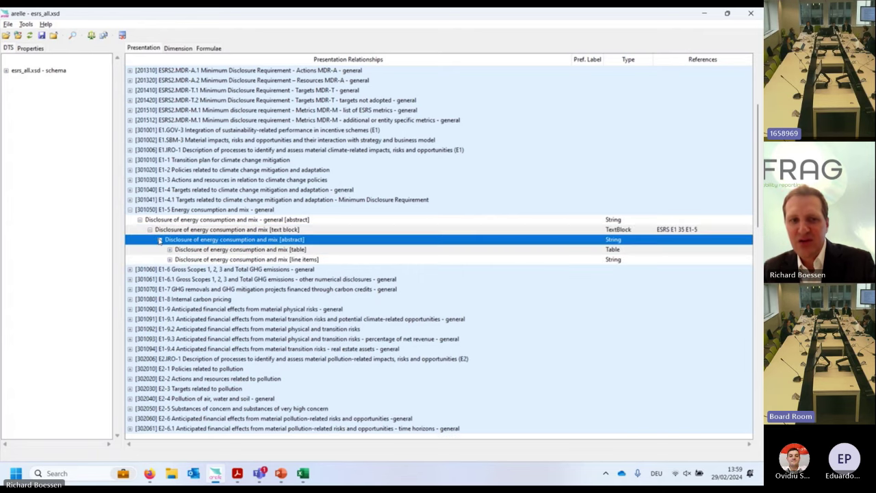
pyautogui.click(169, 249)
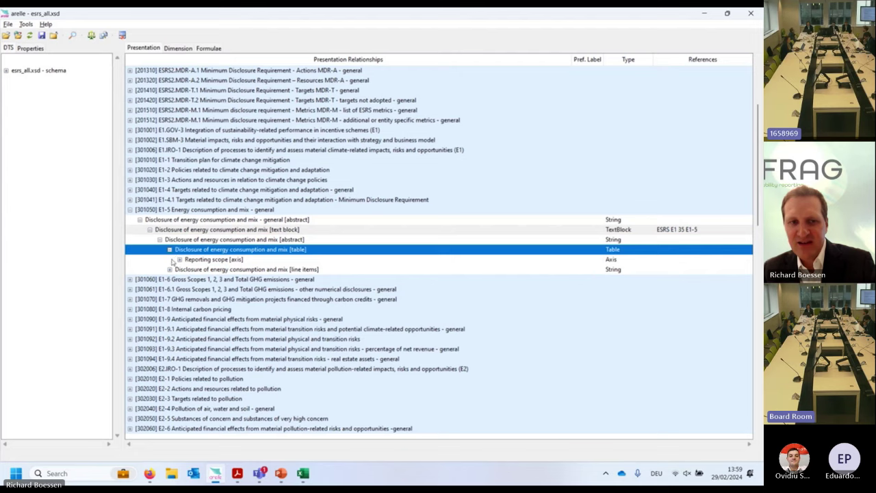
pyautogui.click(170, 270)
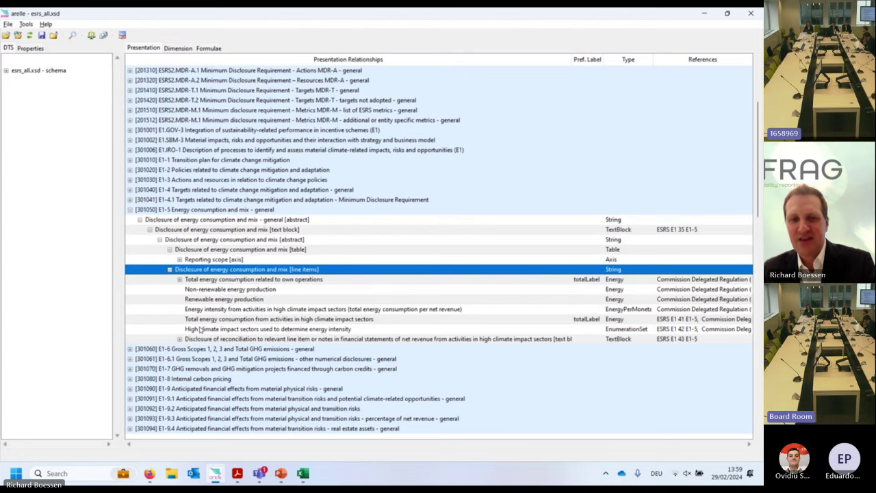
pyautogui.doubleClick(192, 339)
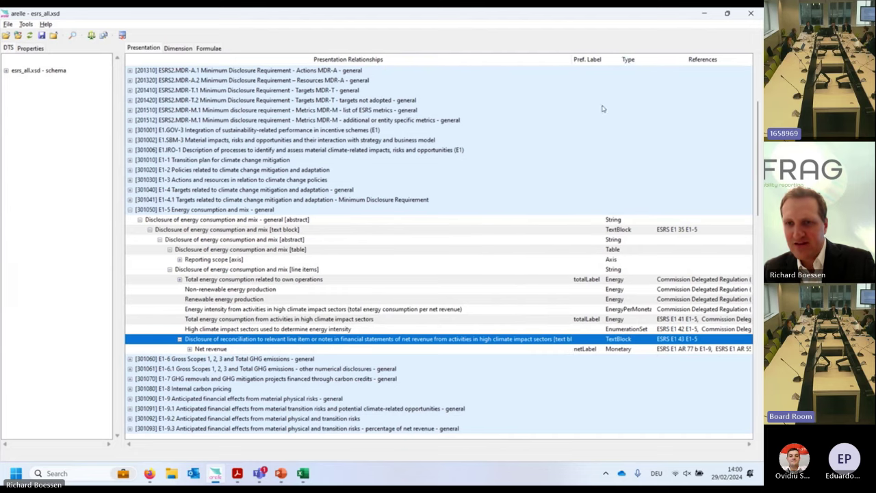
# Show the properties of Total energy consumption related to own operations and expand its references
pyautogui.moveTo(655, 60); pyautogui.dragTo(553, 61)
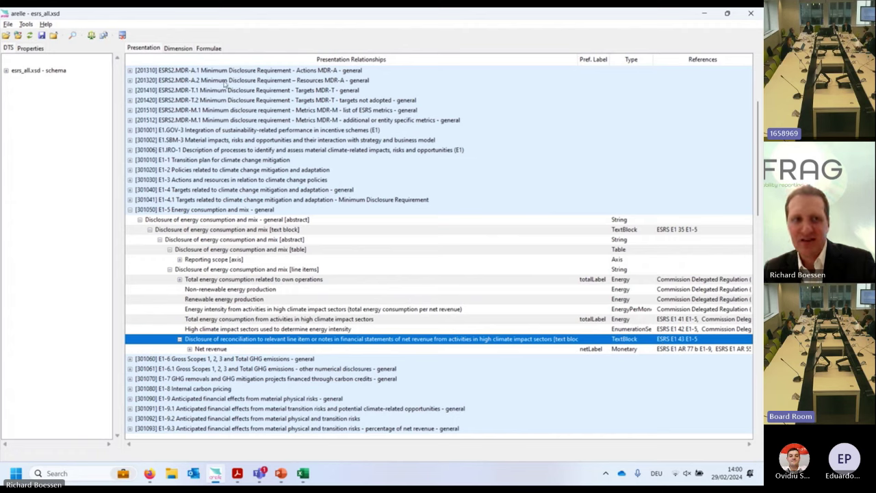
pyautogui.click(30, 48)
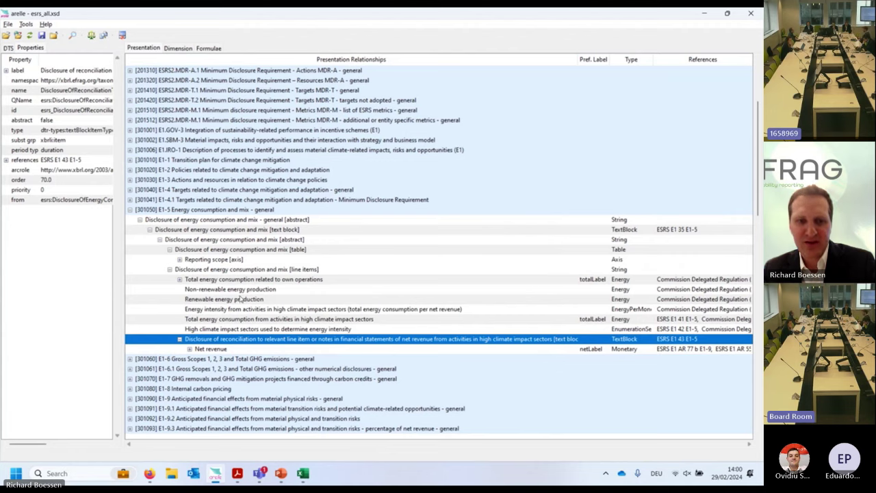
pyautogui.click(240, 300)
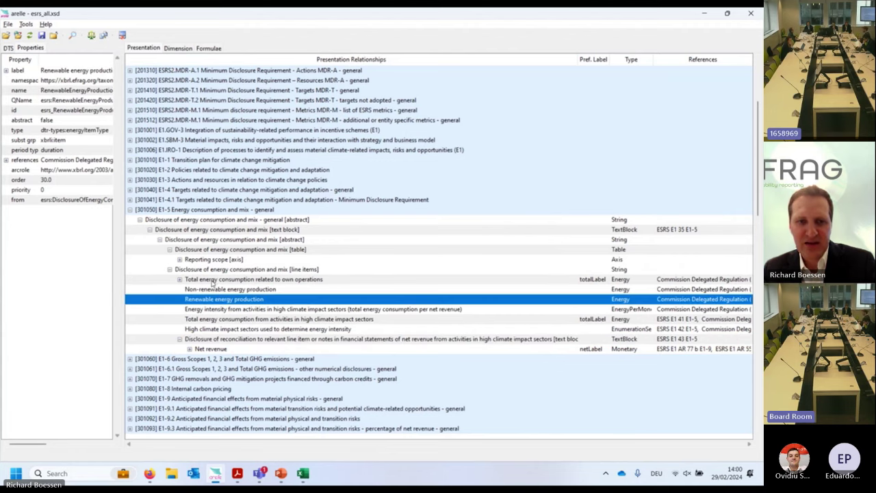
pyautogui.click(212, 281)
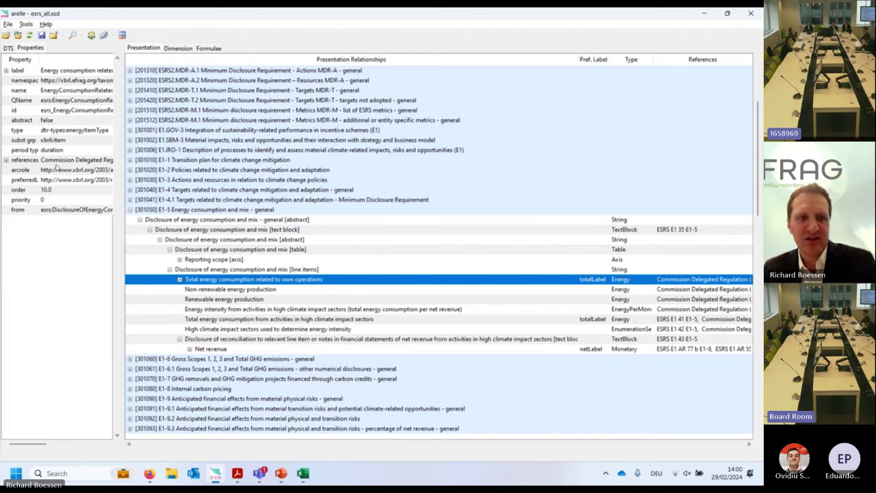
pyautogui.click(5, 160)
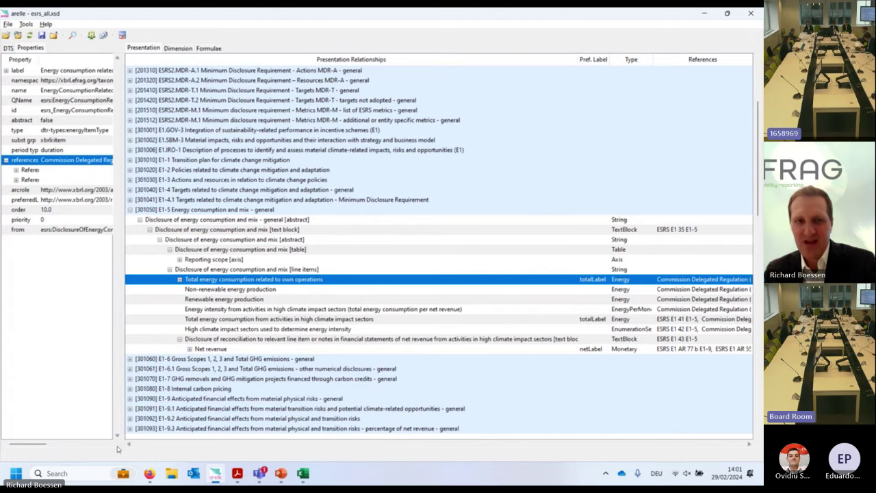
# Switch to the Annex 1 taxonomy workbook in Excel and filter the PresentationLinkbase Role column to only [301050] E1-5 Energy consumption
pyautogui.moveTo(301, 474)
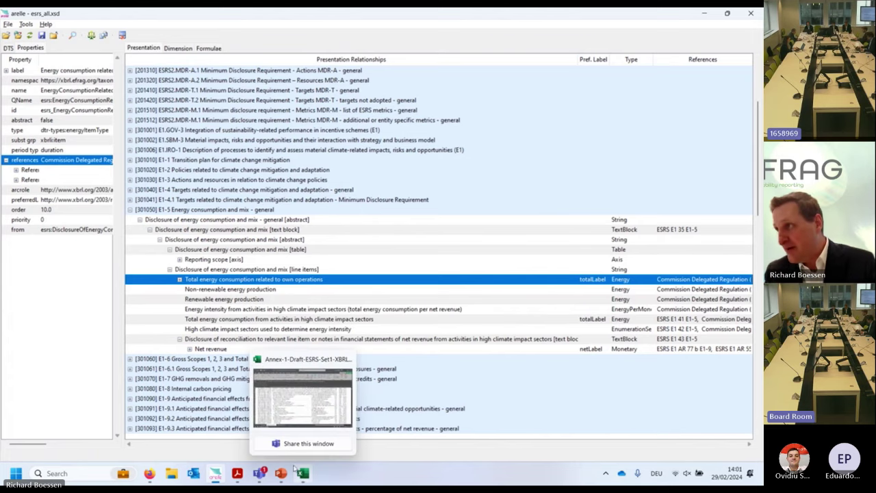
pyautogui.moveTo(276, 429)
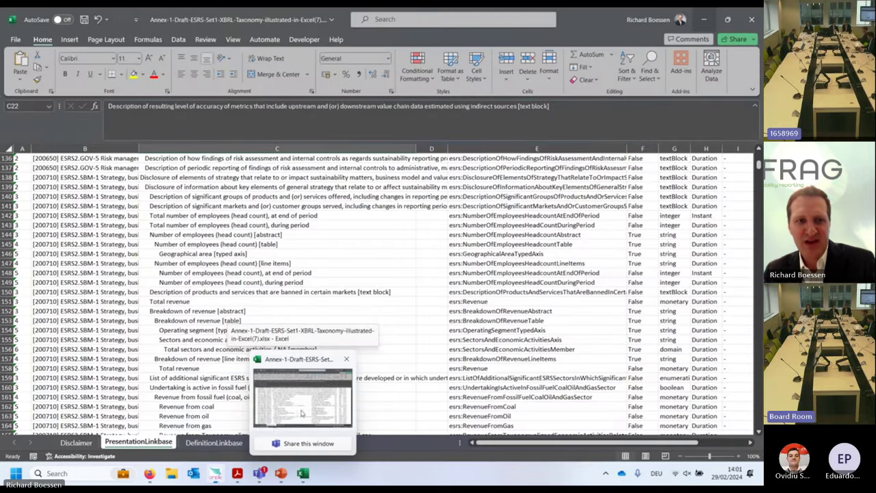
pyautogui.click(276, 429)
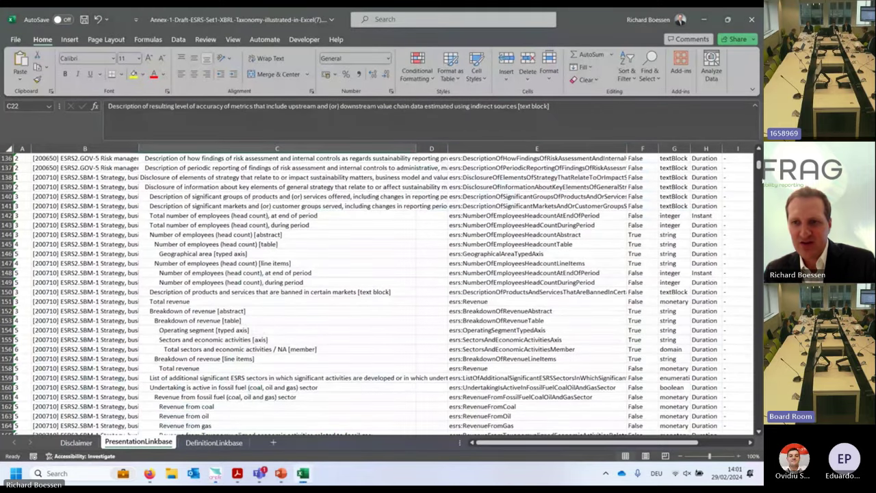
pyautogui.scroll(20, 377, 294)
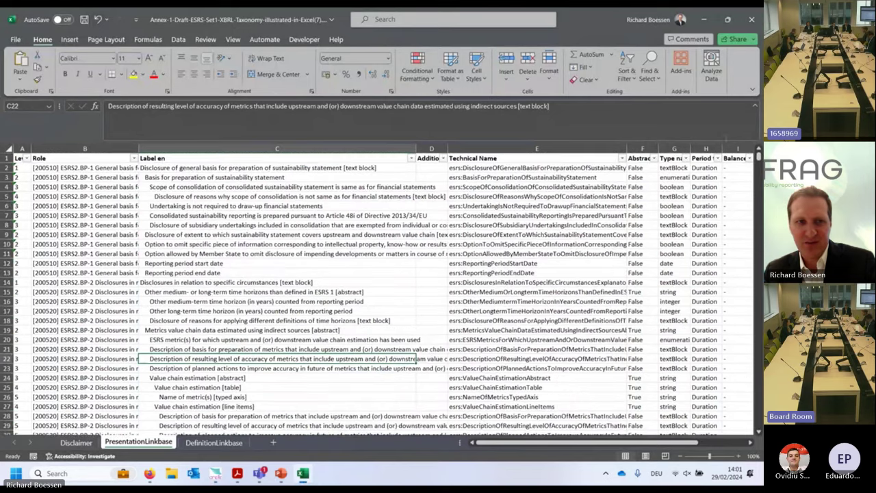
pyautogui.click(134, 158)
pyautogui.moveTo(132, 294)
pyautogui.mouseDown()
pyautogui.moveTo(135, 330)
pyautogui.moveTo(130, 296)
pyautogui.mouseUp()
pyautogui.click(41, 287)
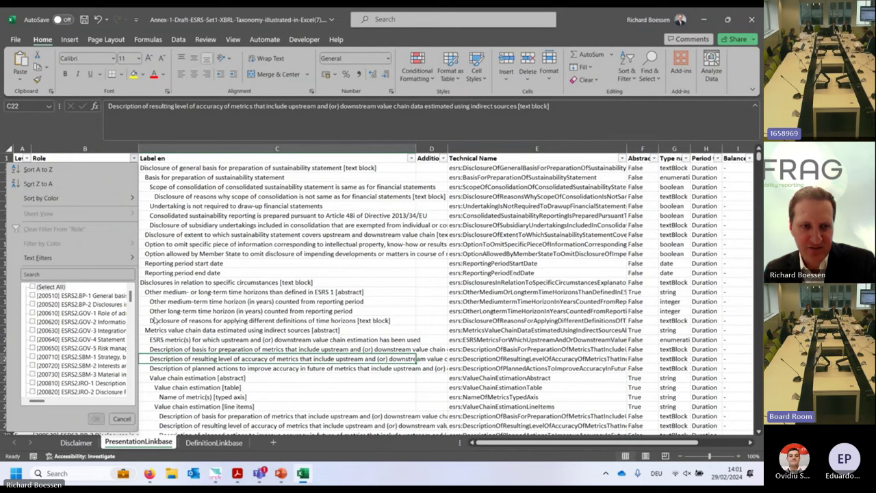
pyautogui.moveTo(130, 294); pyautogui.dragTo(132, 315)
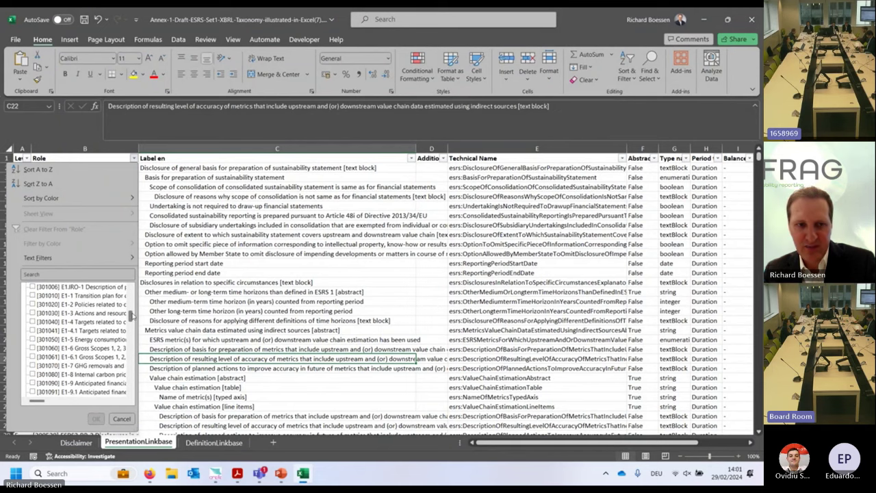
pyautogui.click(85, 340)
pyautogui.click(96, 419)
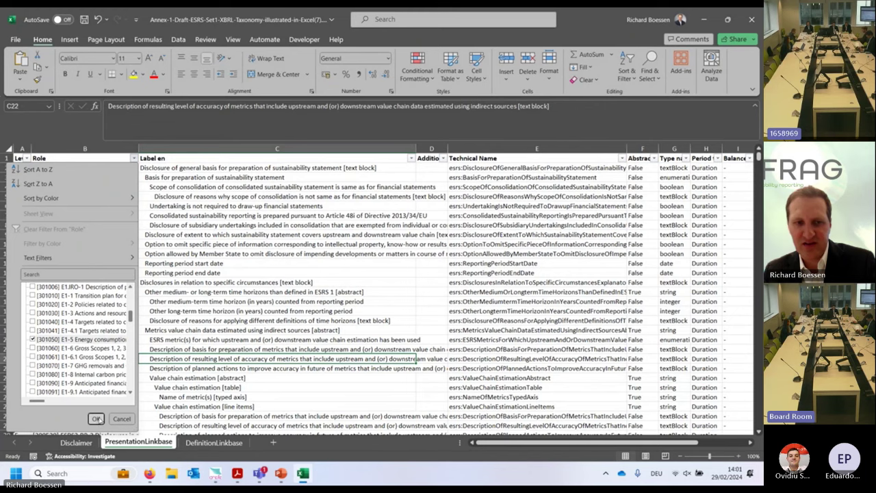
# Go through the filtered E1-5 labels from Total energy consumption from nuclear sources to Percentage of renewable sources in total energy consumption
pyautogui.click(392, 330)
pyautogui.press('Down')
pyautogui.press('Down')
pyautogui.press('Down')
pyautogui.press('Down')
pyautogui.press('Down')
pyautogui.press('Down')
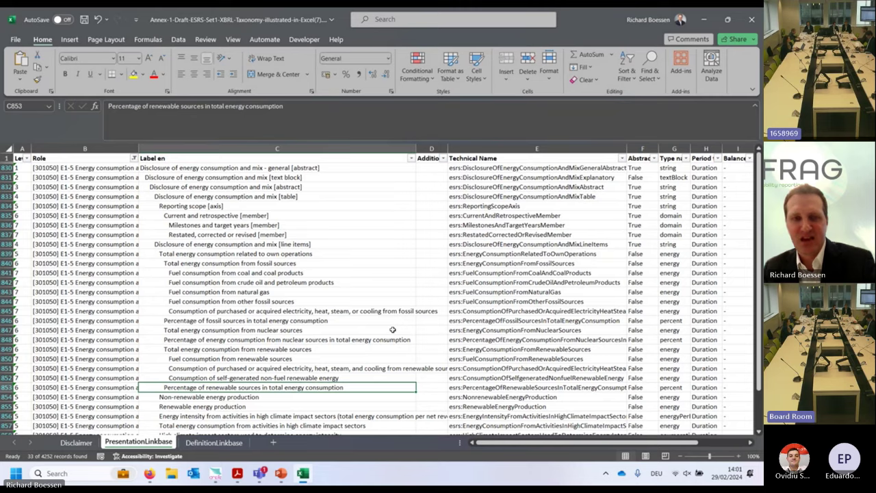
# Switch to the Taxonomy video presentation in PowerPoint, start the slide show from slide 15 and advance to slide 16
pyautogui.hotkey('alt', 'Tab')
pyautogui.press('Tab')
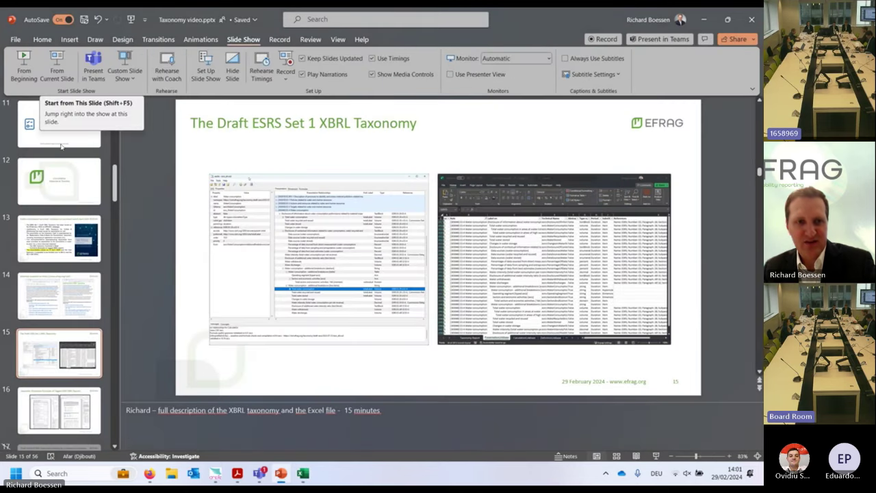
pyautogui.click(56, 76)
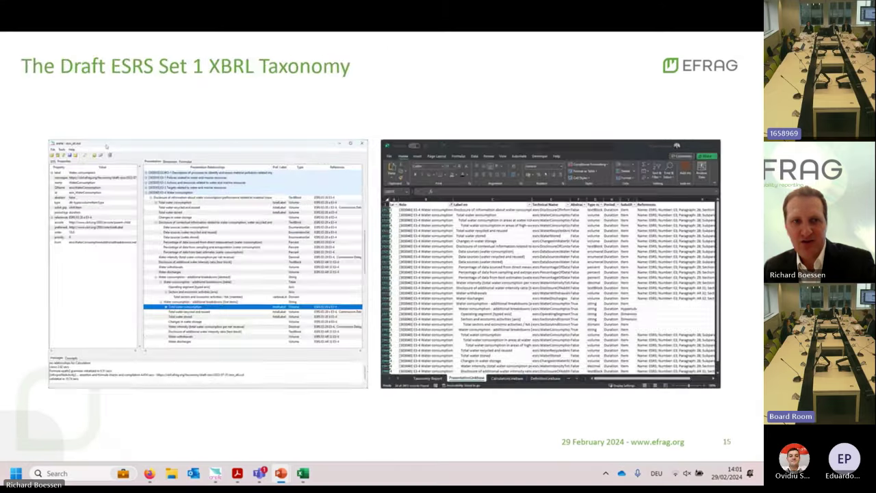
pyautogui.click(565, 109)
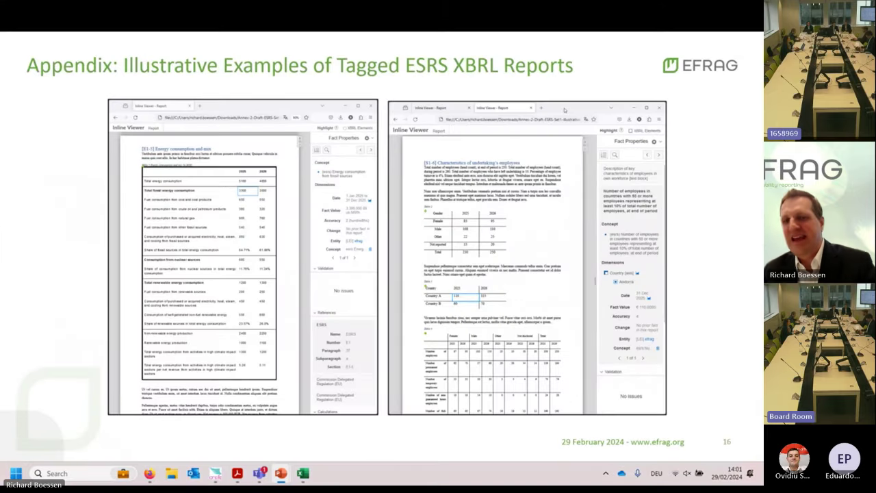